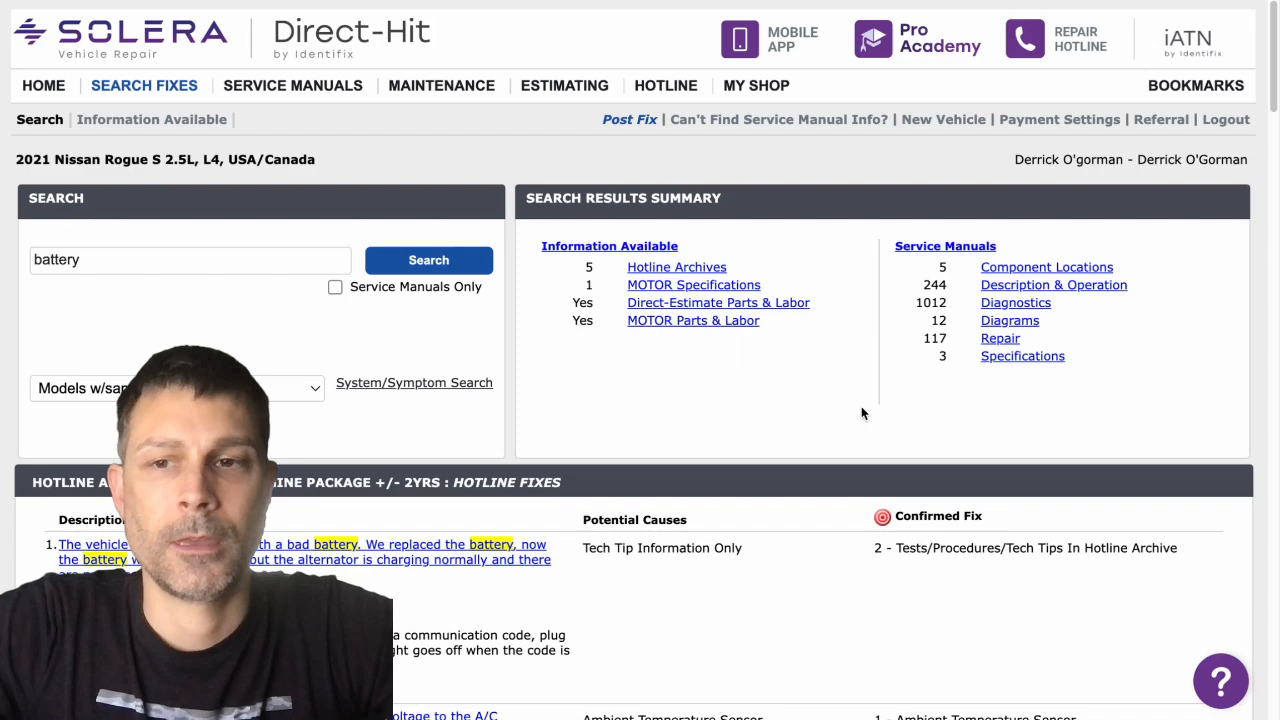
scroll(693, 468, "down", 3)
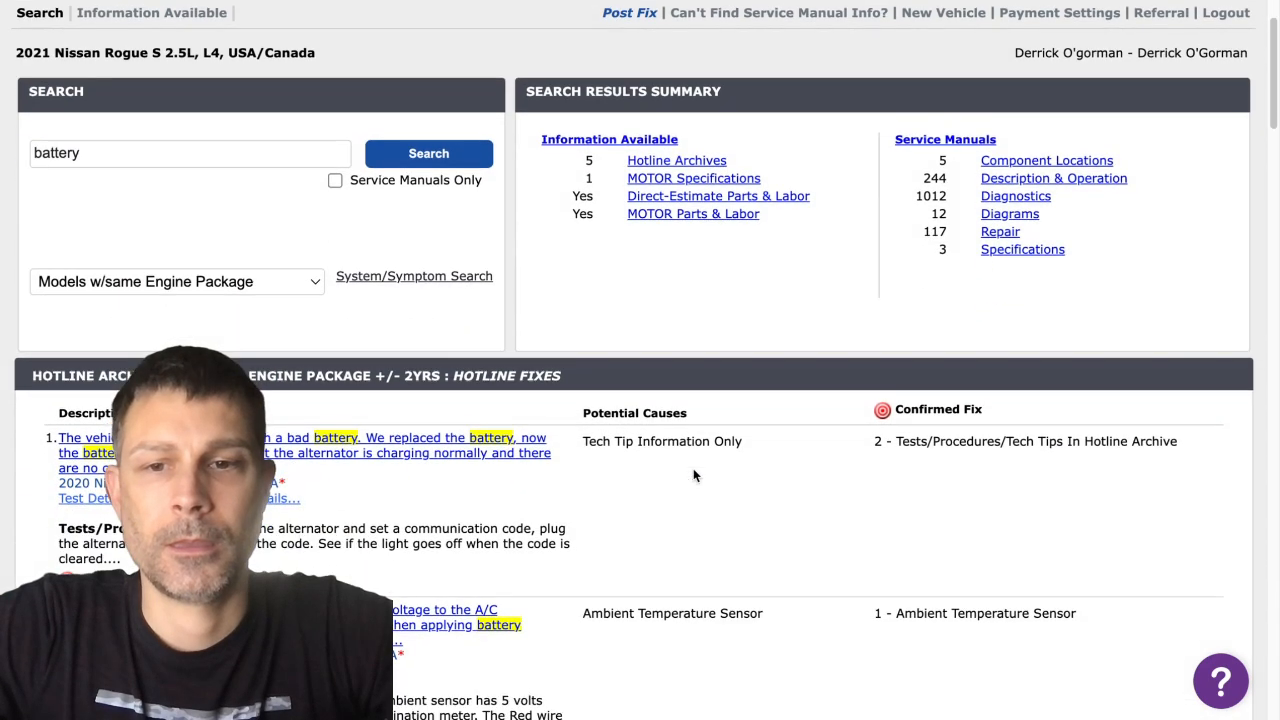
scroll(693, 468, "down", 1)
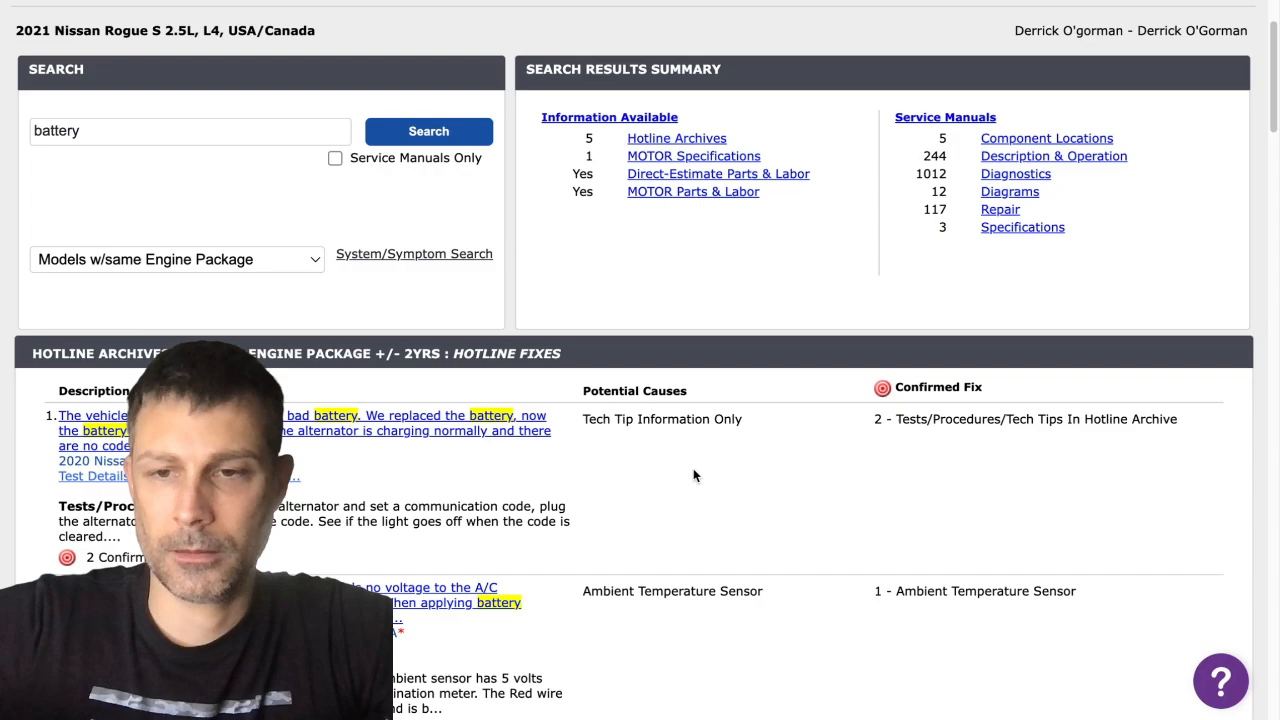
scroll(693, 468, "down", 10)
scroll(567, 471, "down", 5)
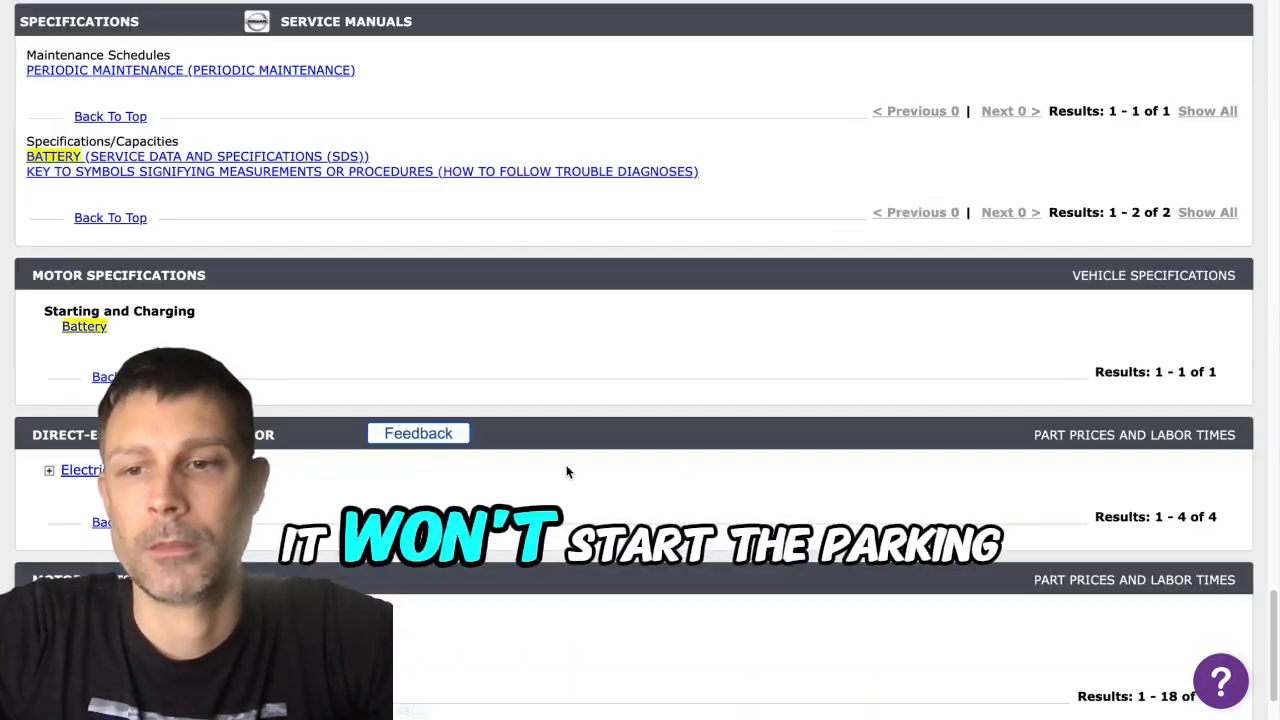
scroll(567, 471, "down", 3)
scroll(567, 471, "down", 2)
scroll(567, 471, "up", 1)
scroll(567, 471, "up", 8)
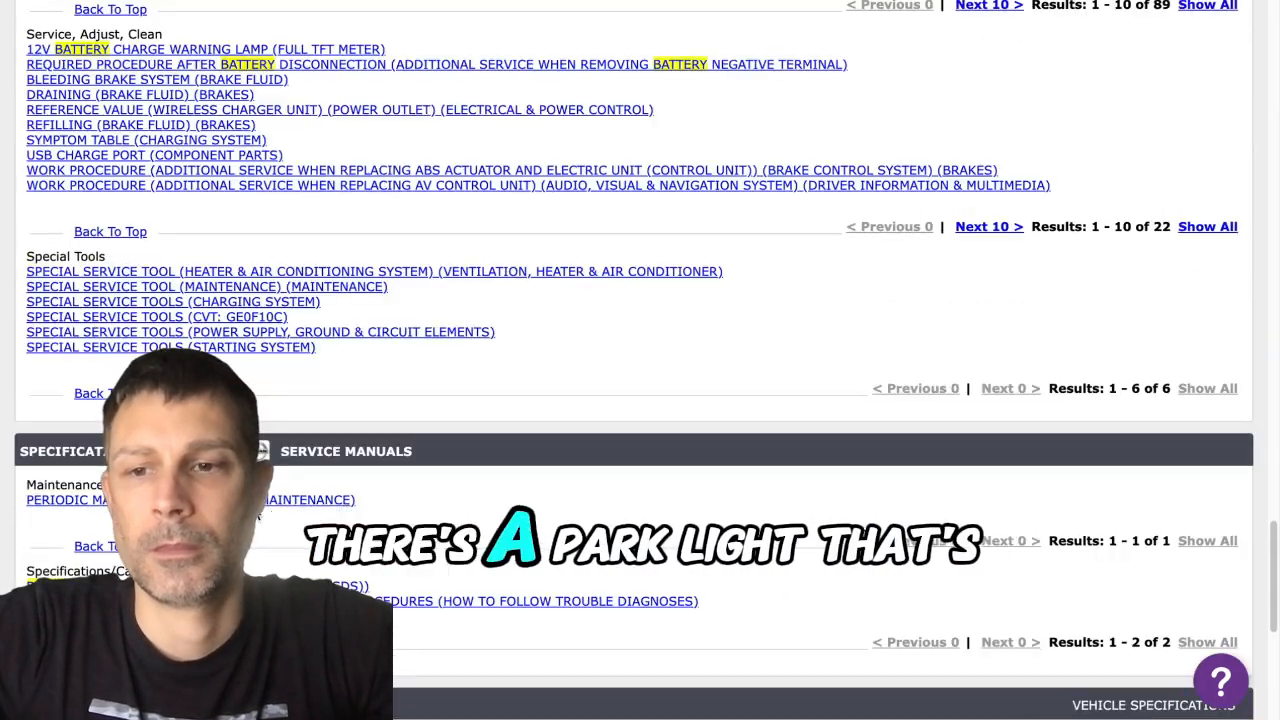
scroll(640, 300, "up", 3)
scroll(640, 300, "up", 3)
scroll(640, 300, "up", 3)
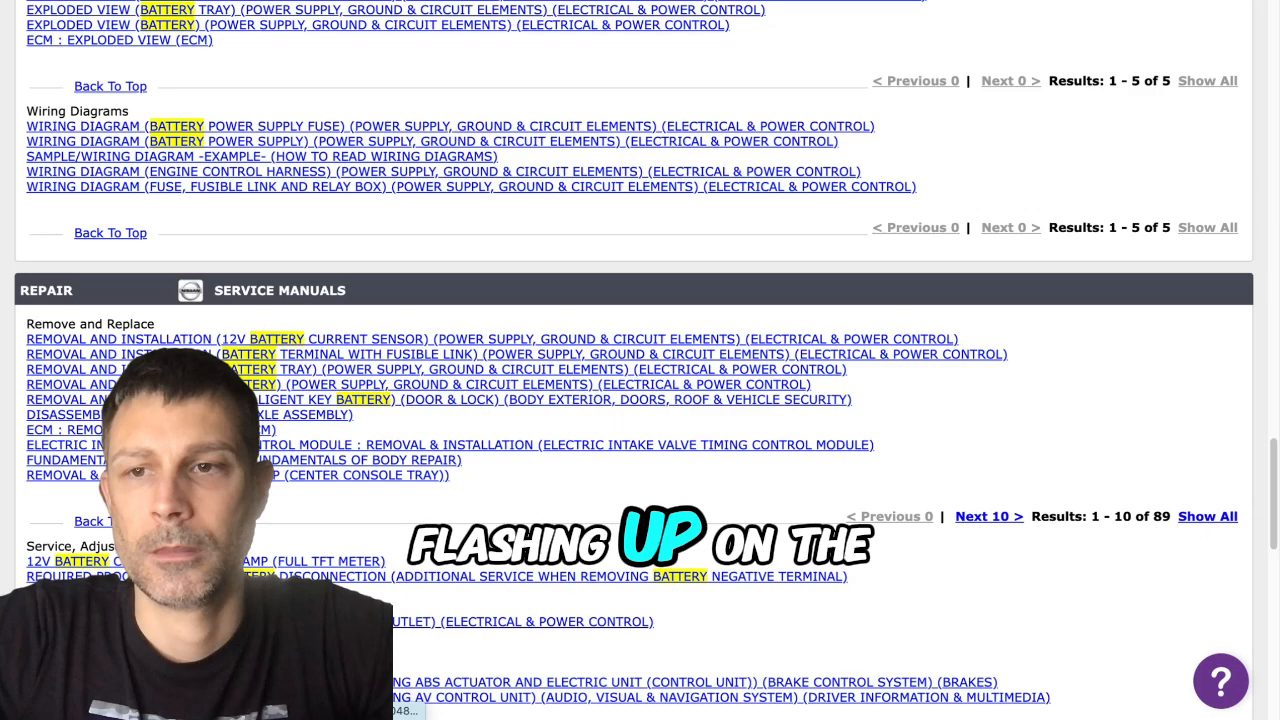
scroll(640, 300, "up", 3)
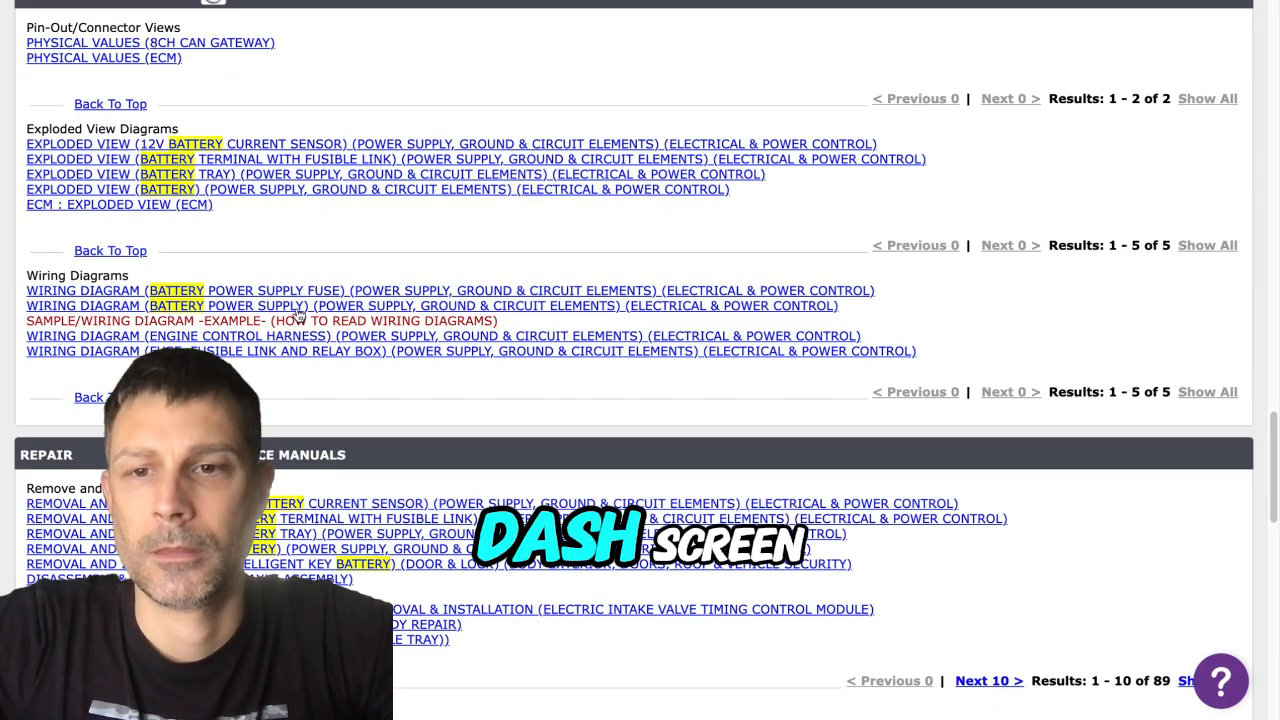
Load the battery power supply fuse wiring diagram image, dismissing the print option that appears.
left_click(260, 290)
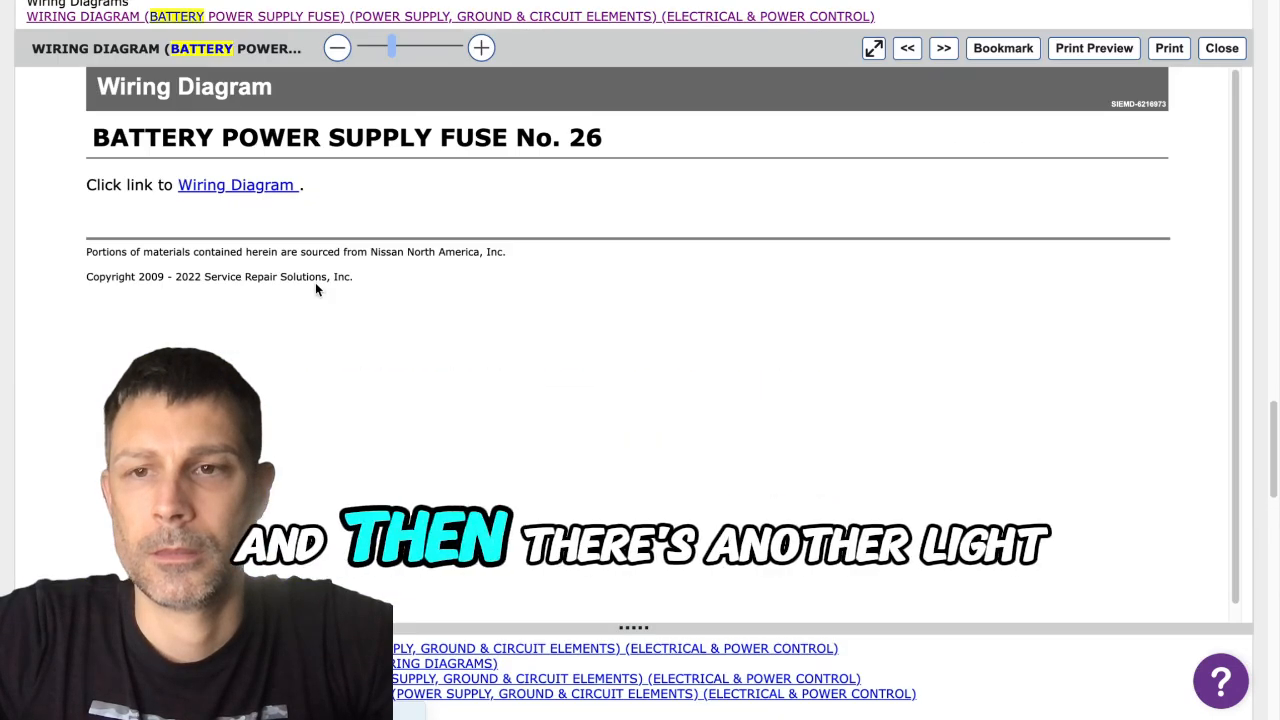
left_click(236, 184)
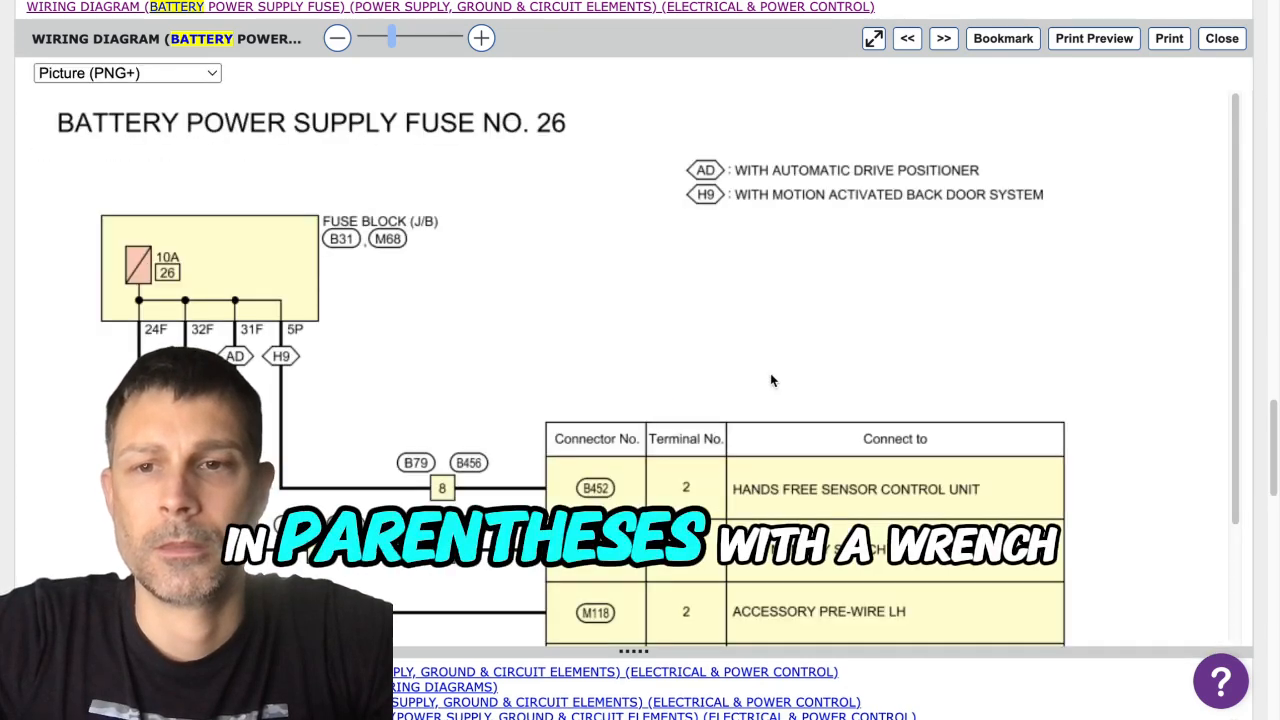
scroll(1019, 392, "down", 2)
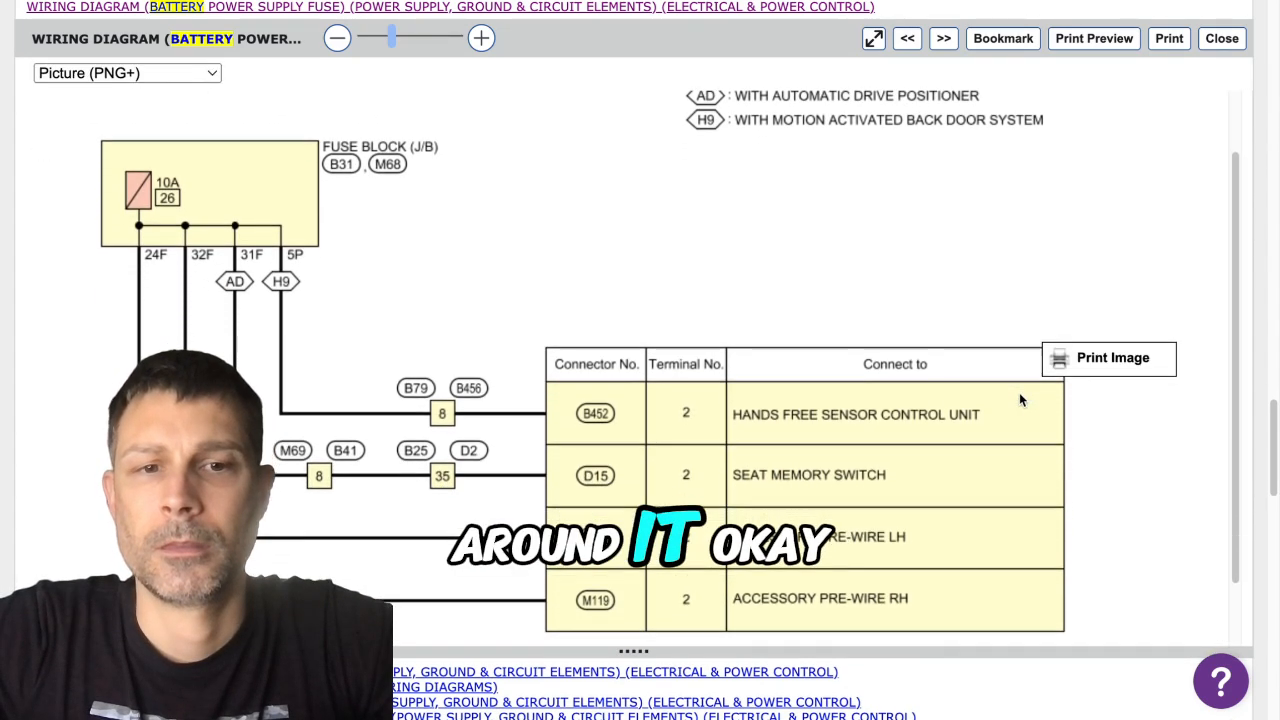
scroll(1019, 392, "up", 2)
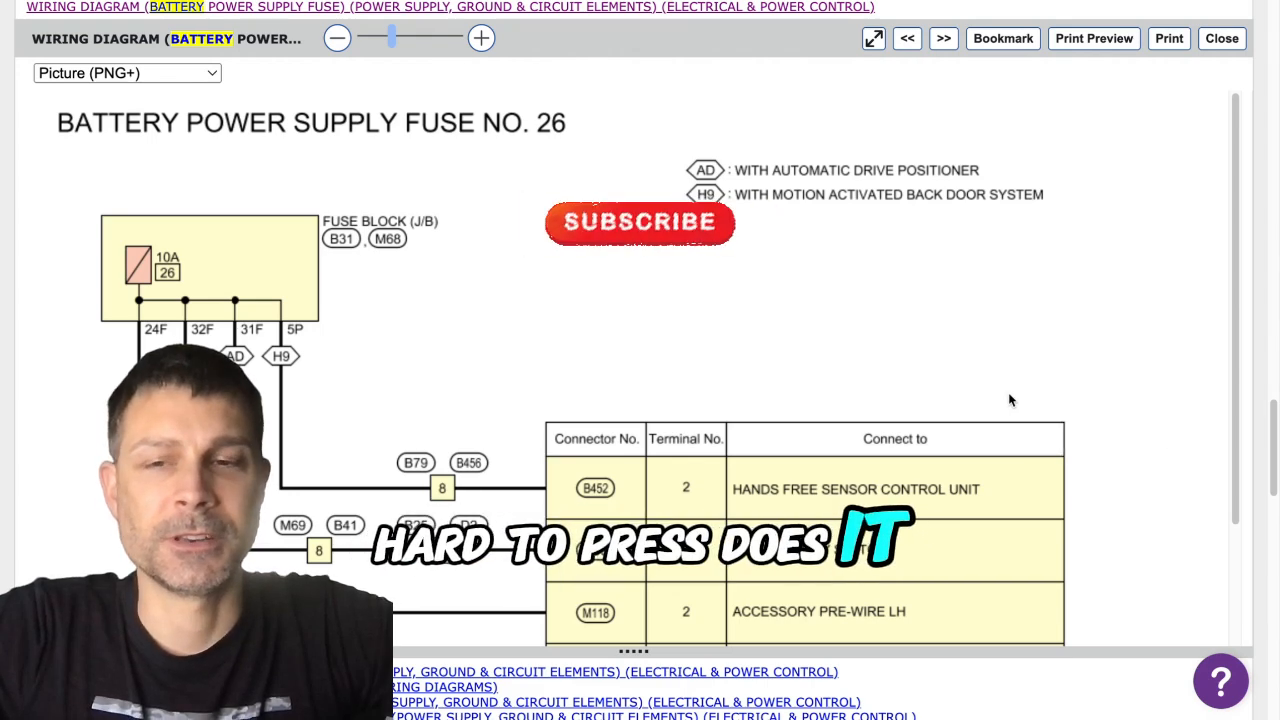
right_click(1008, 392)
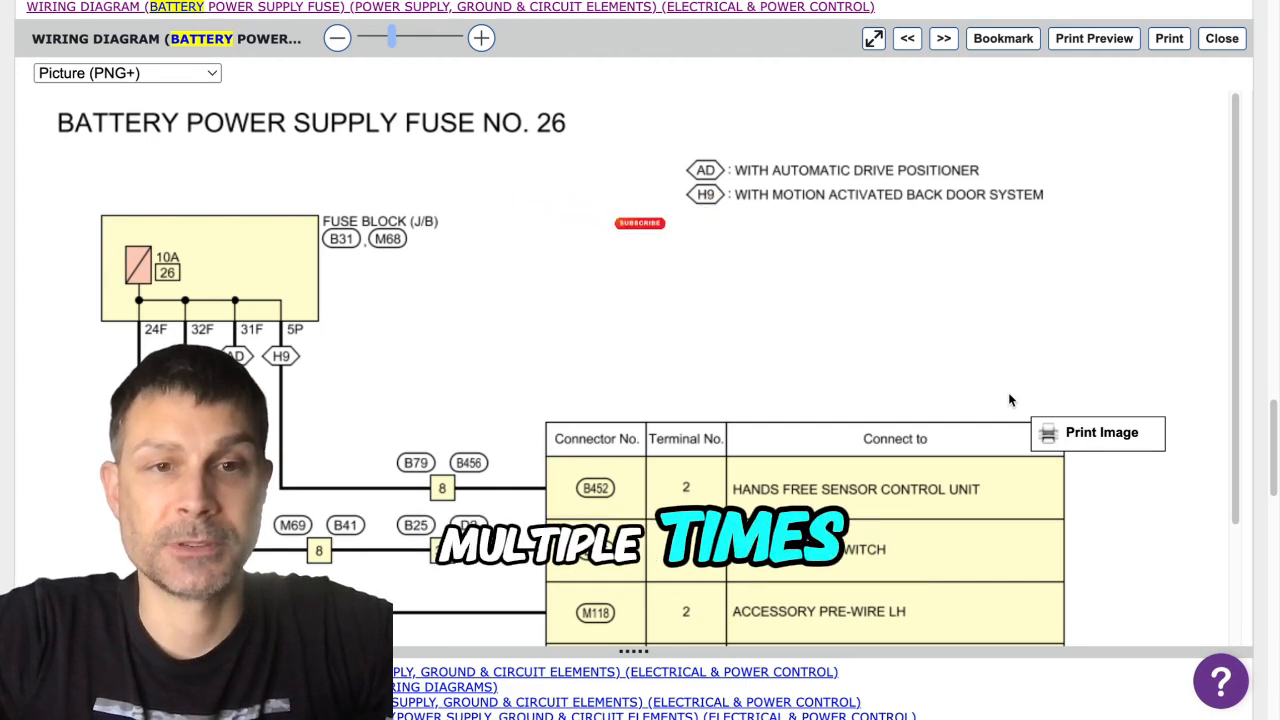
left_click(687, 310)
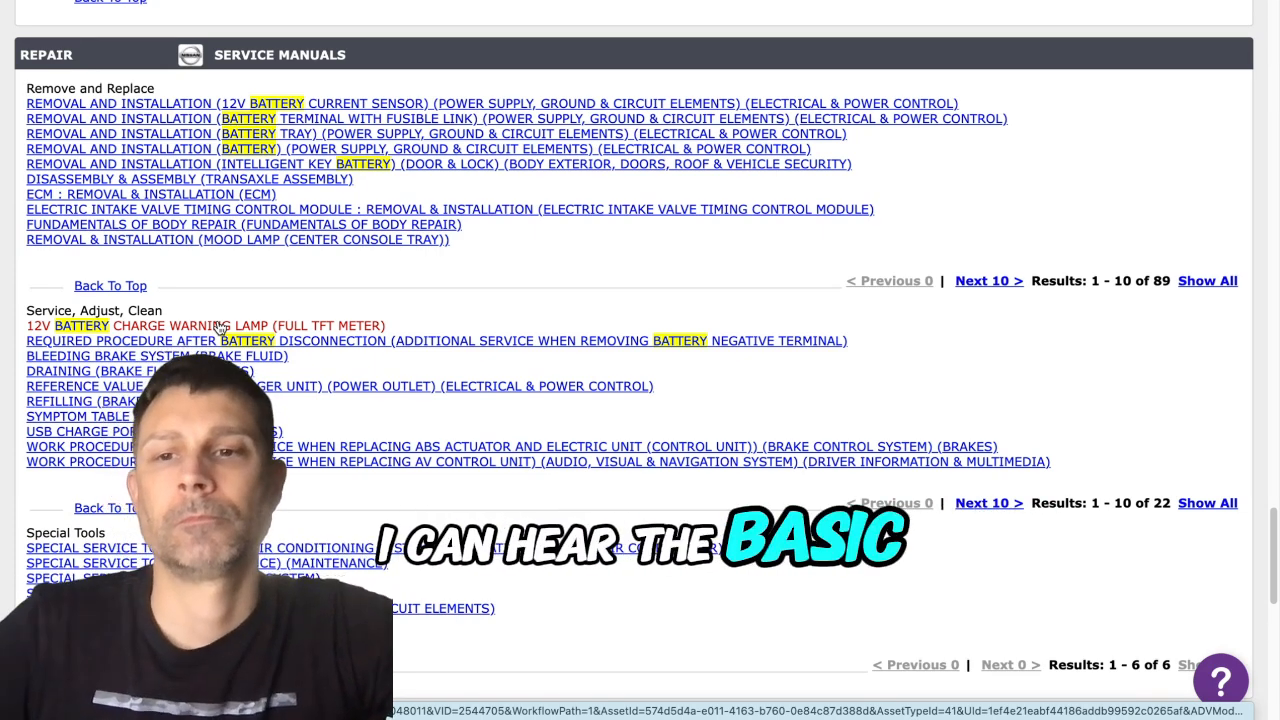
Open the 12V Battery Charge Warning Lamp (Full TFT Meter) description document.
left_click(220, 326)
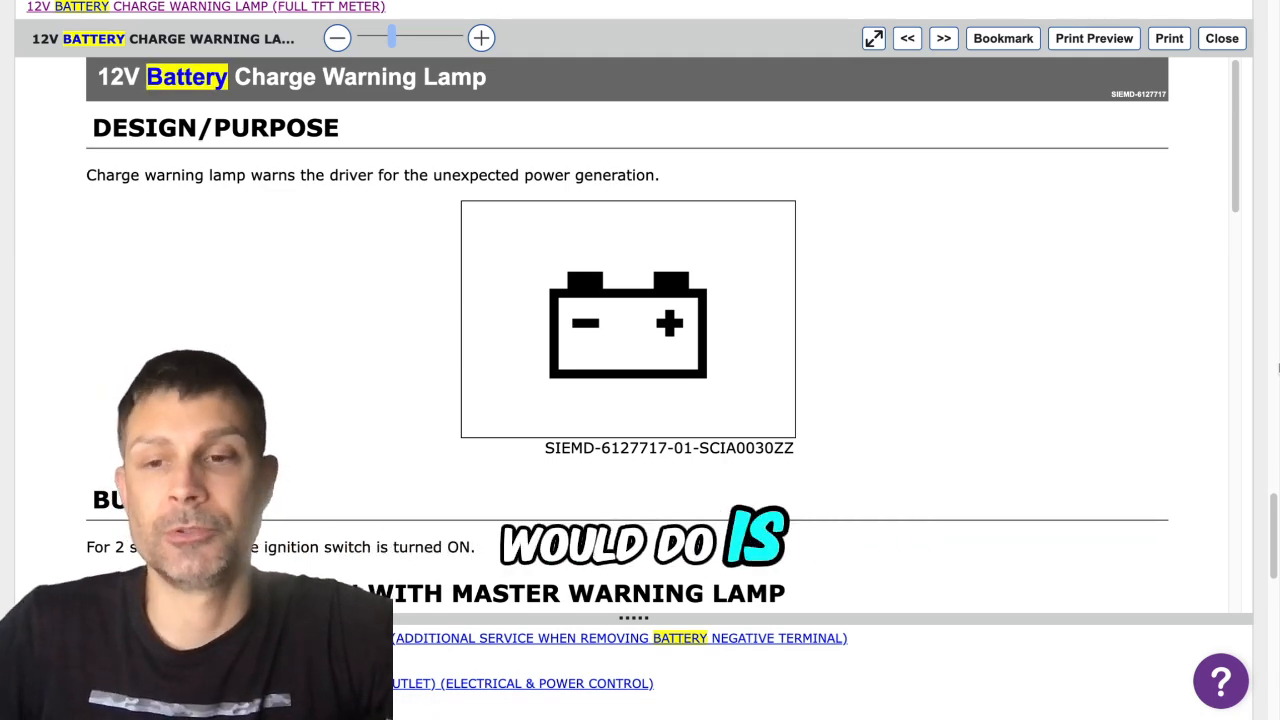
scroll(1275, 368, "up", 10)
scroll(1275, 360, "up", 10)
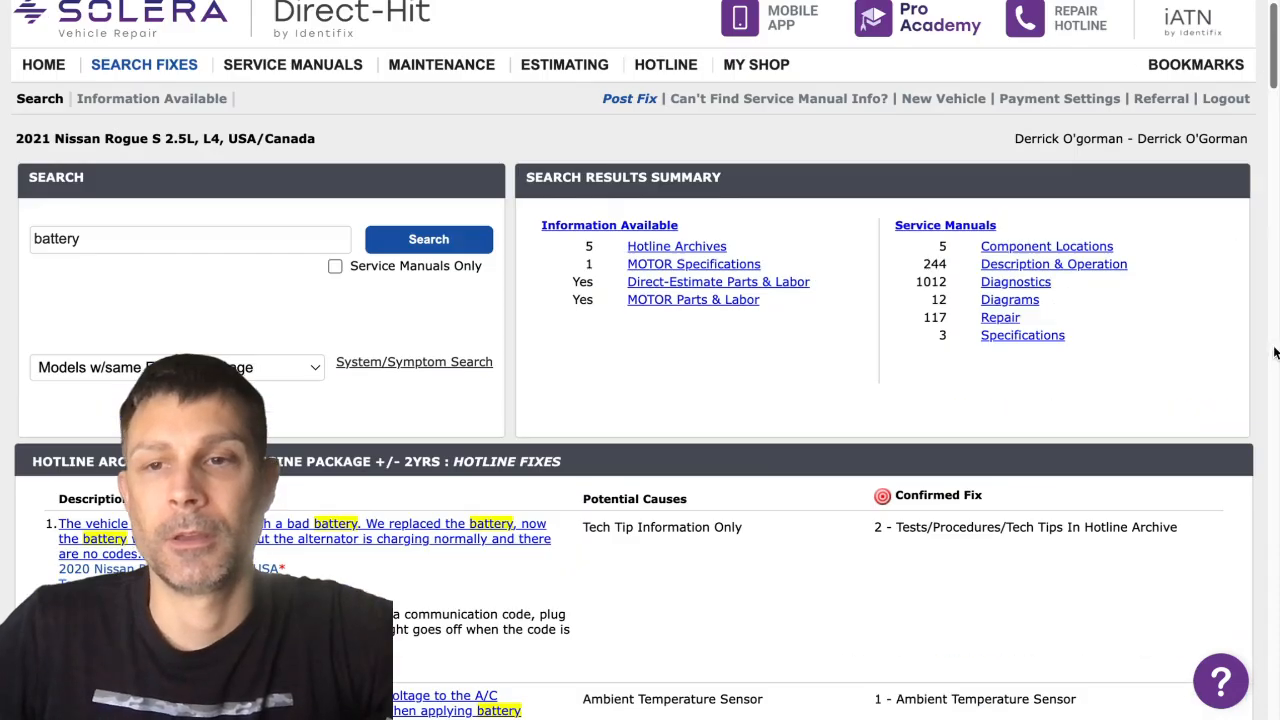
scroll(1275, 352, "up", 1)
scroll(1275, 352, "down", 1)
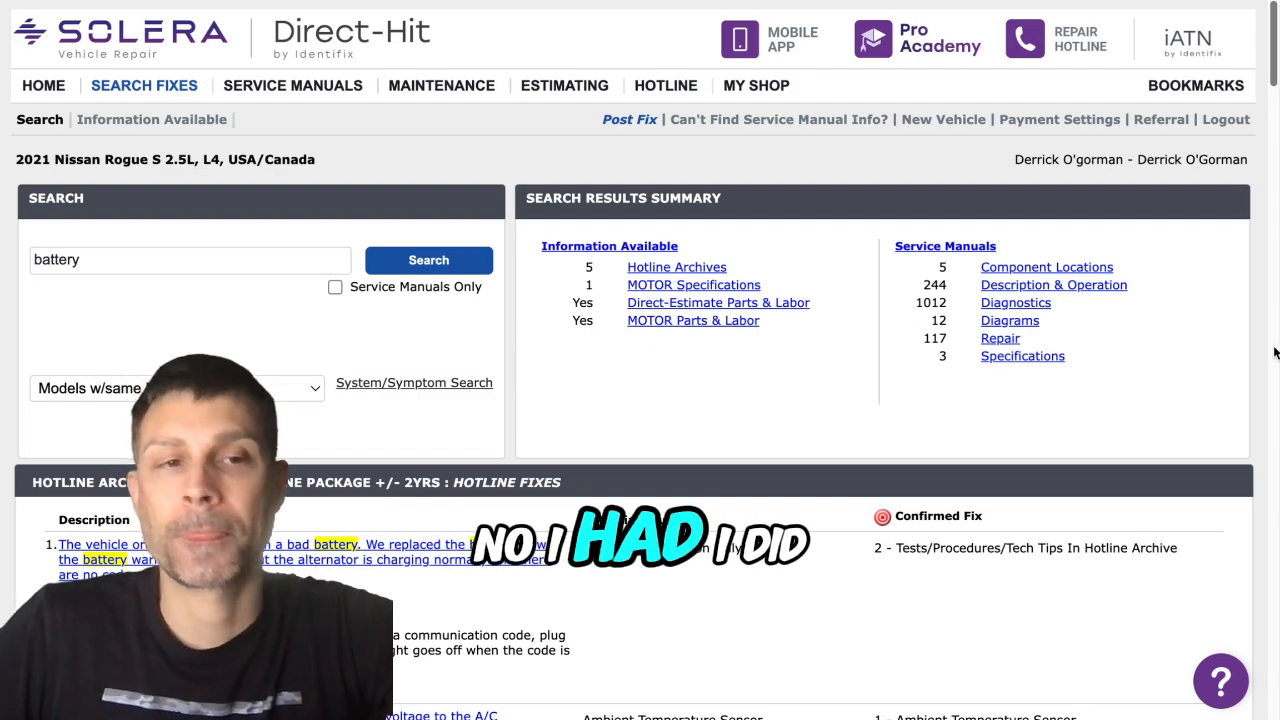
scroll(1275, 352, "down", 10)
scroll(1275, 352, "down", 3)
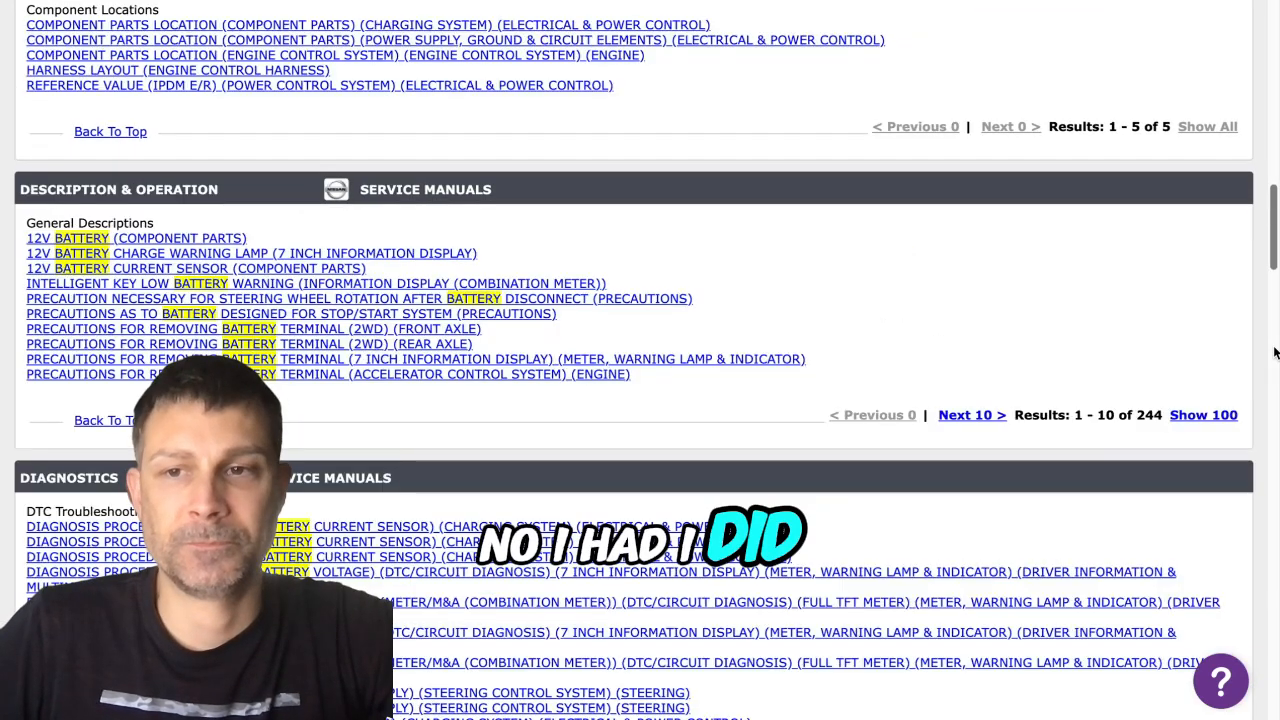
scroll(1275, 352, "up", 10)
scroll(1275, 200, "up", 3)
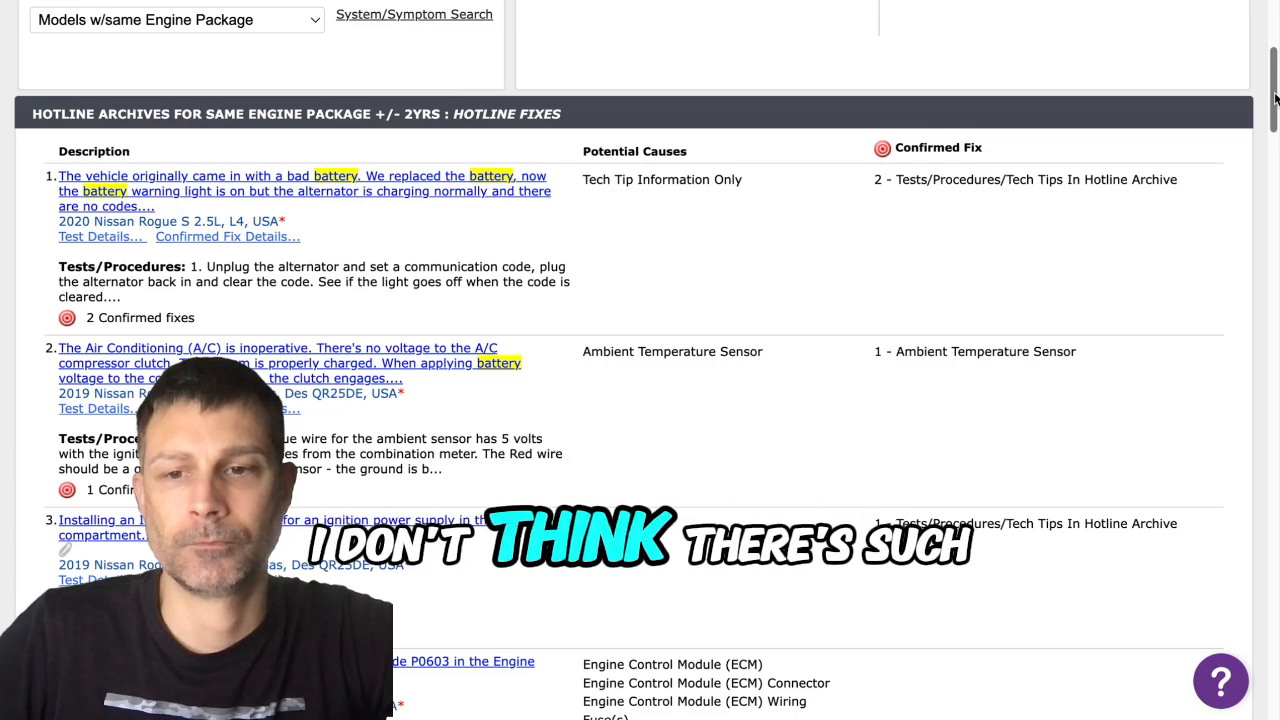
scroll(1275, 95, "down", 5)
scroll(1275, 150, "down", 5)
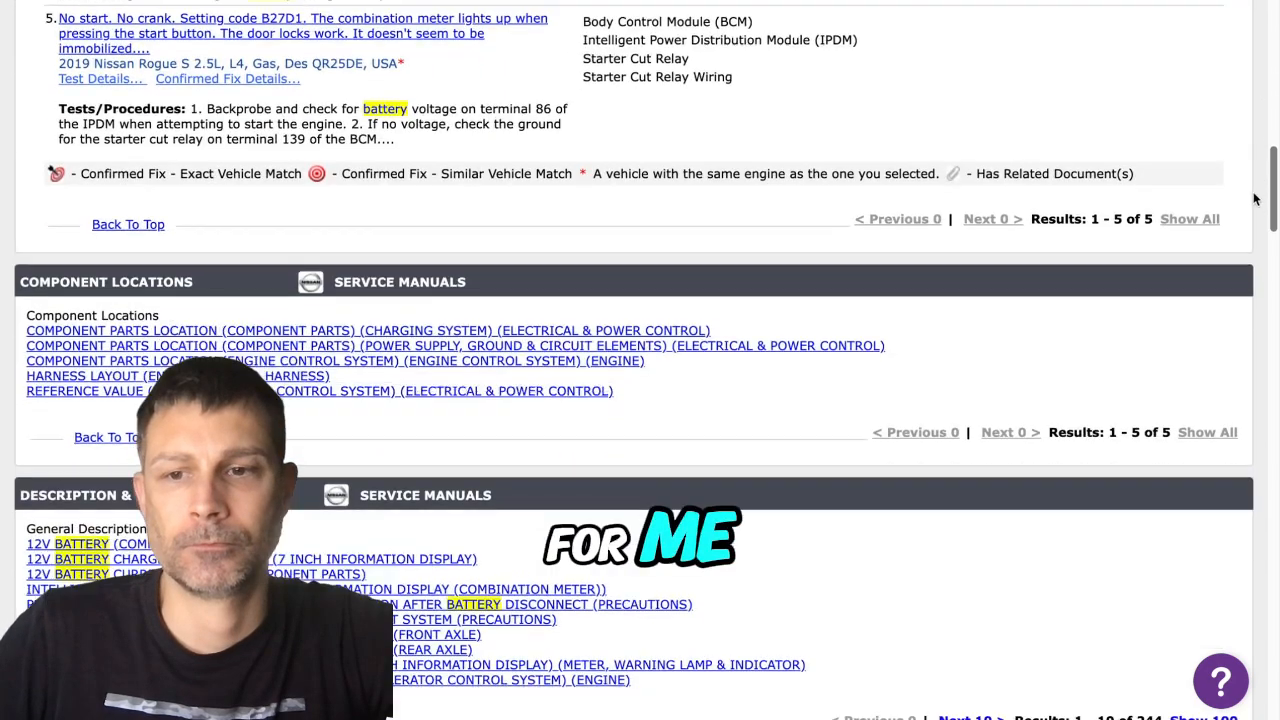
scroll(1260, 200, "down", 3)
scroll(1247, 222, "down", 1)
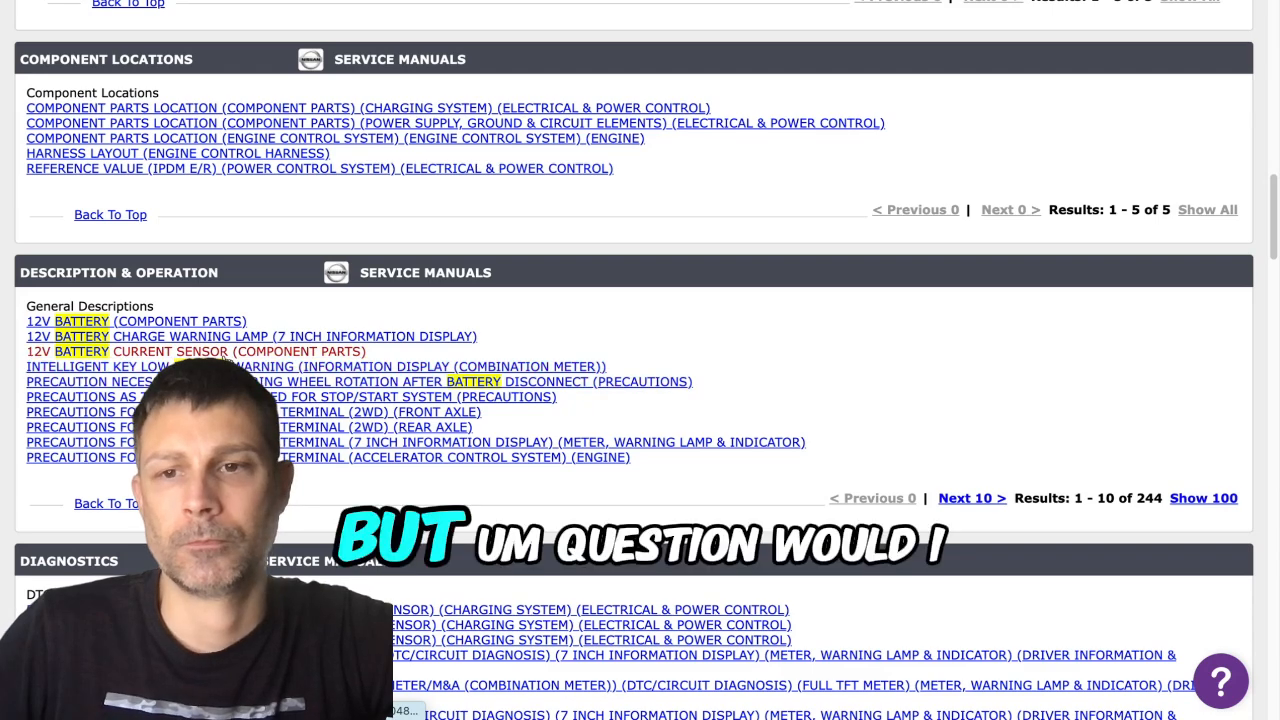
Open the 12V Battery (Component Parts) article showing L3-EFB type and 720 A cold cranking current.
left_click(205, 328)
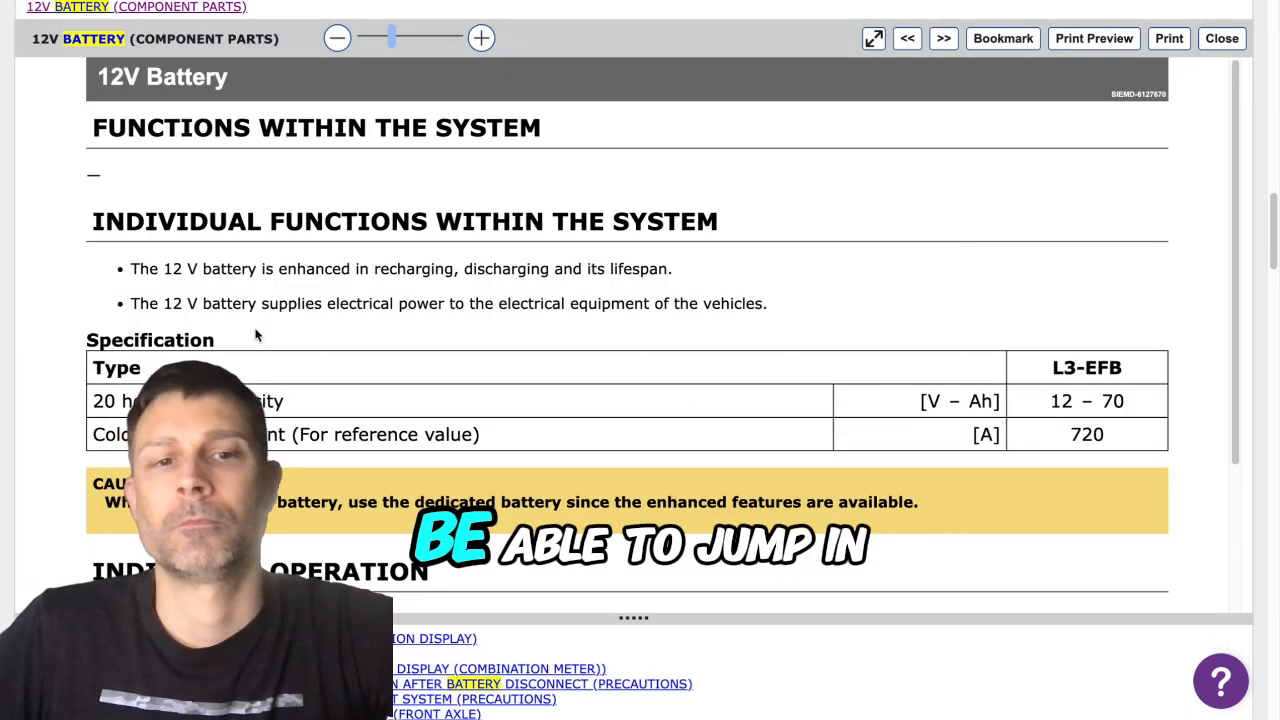
scroll(1145, 353, "down", 4)
scroll(1145, 353, "down", 2)
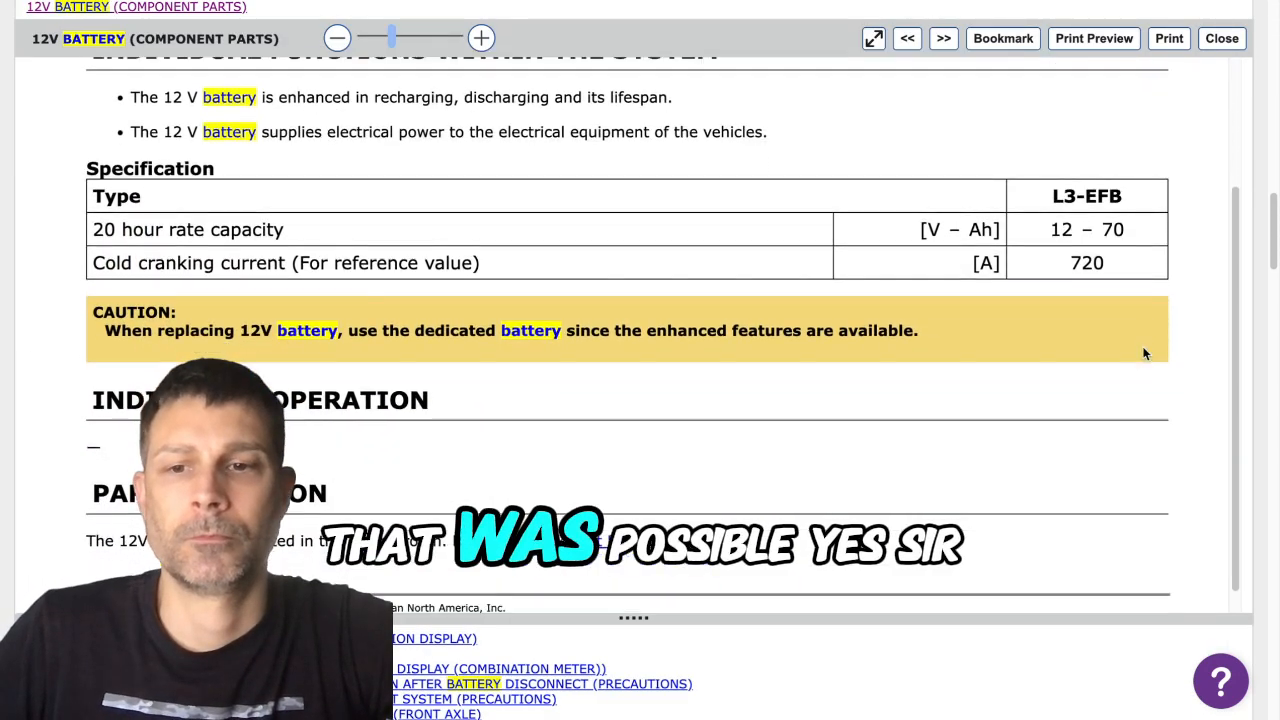
scroll(1145, 353, "down", 1)
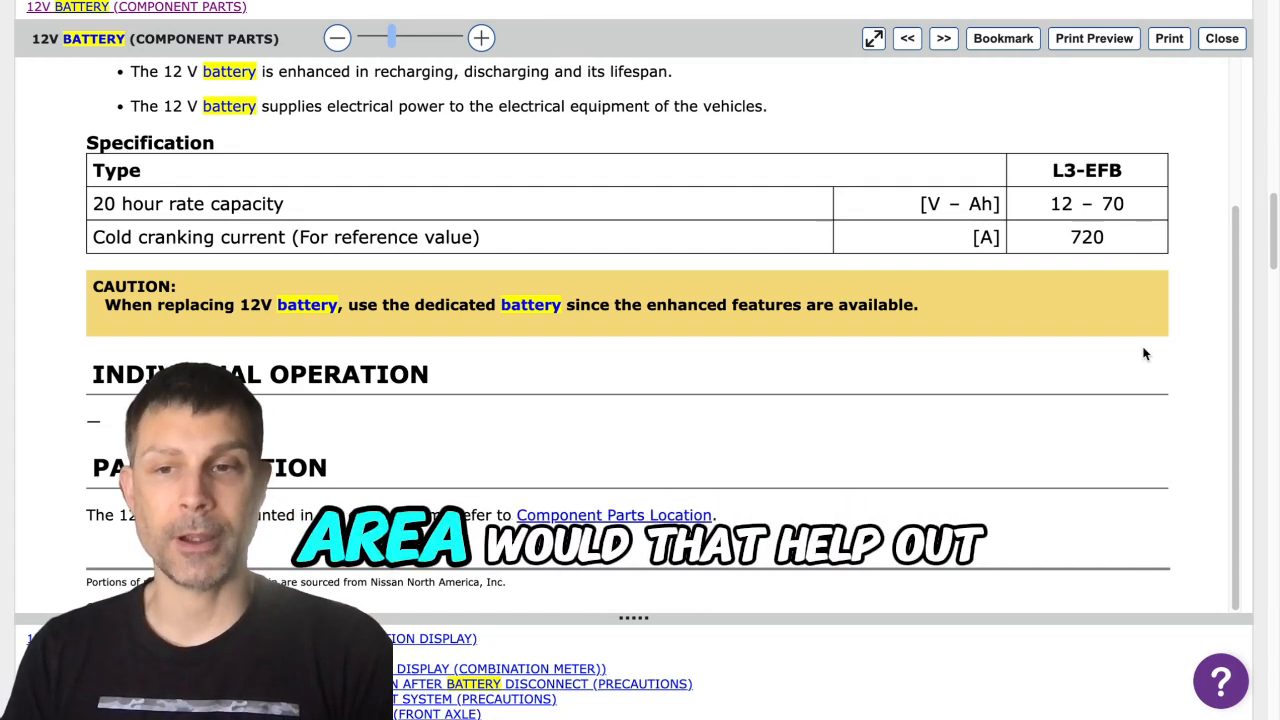
scroll(1145, 354, "down", 5)
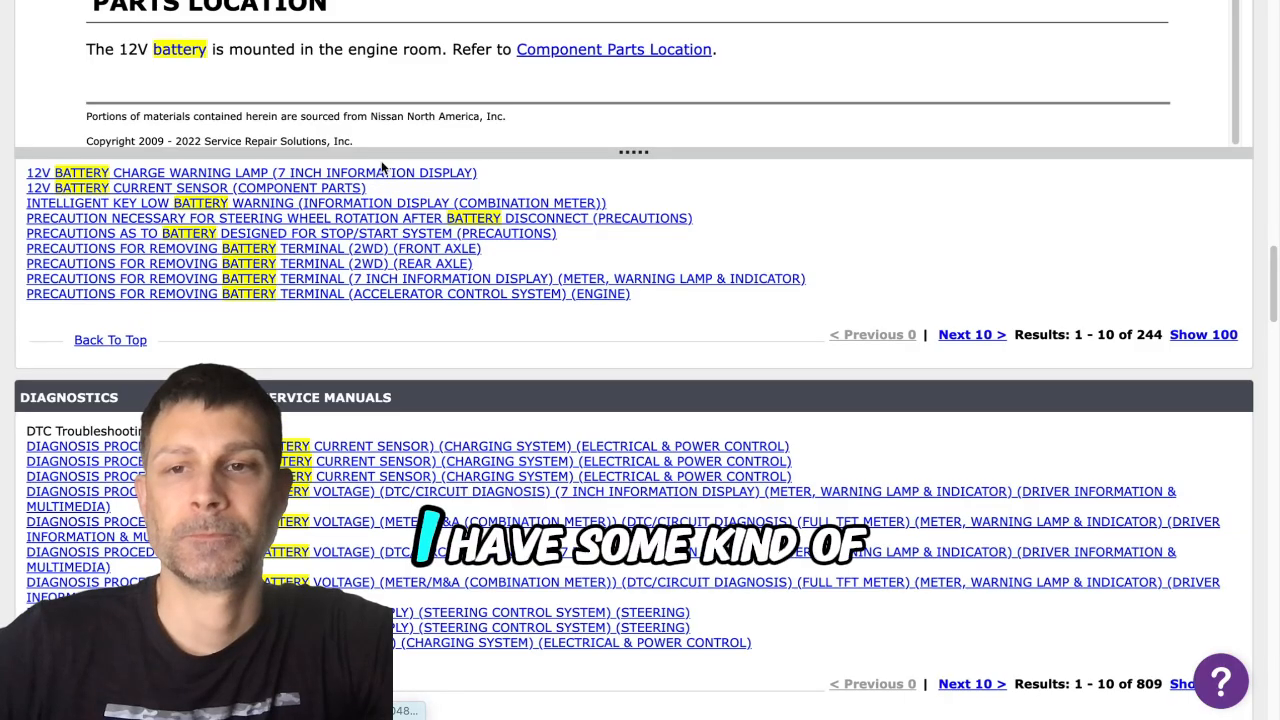
Open the 12V Battery Current Sensor (Component Parts) description from the results.
left_click(337, 189)
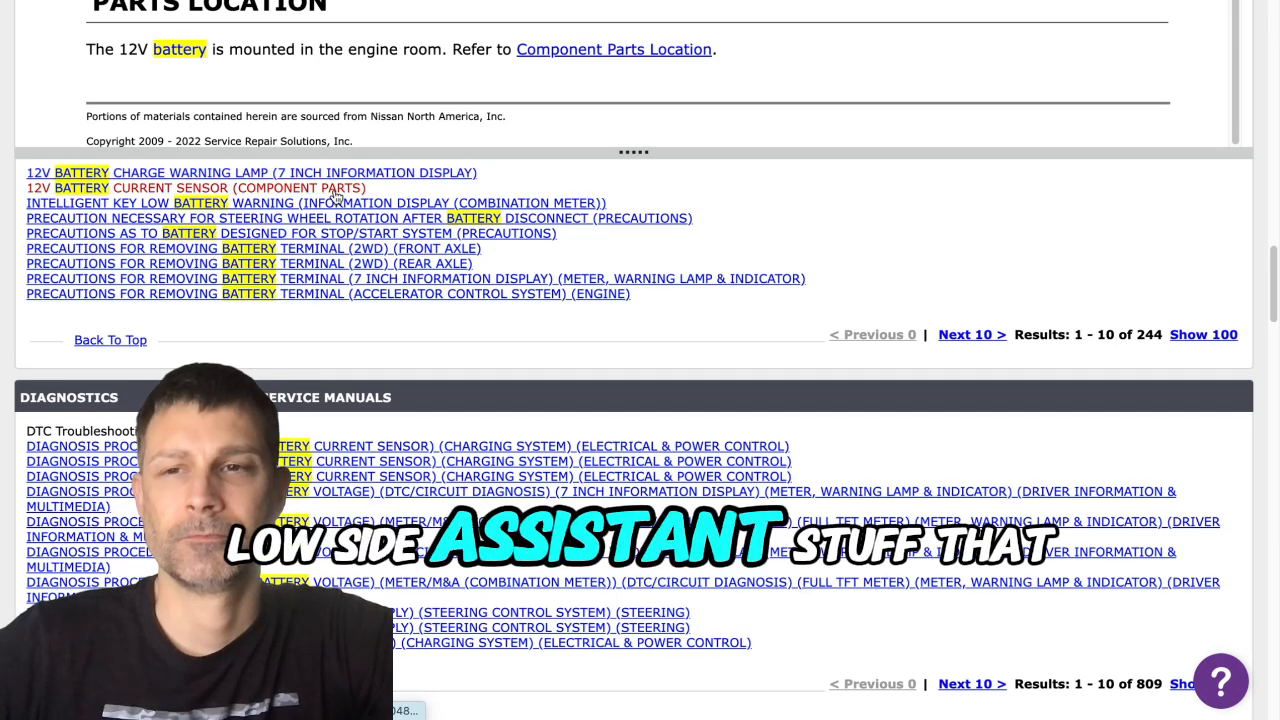
scroll(337, 196, "down", 5)
scroll(337, 196, "down", 5)
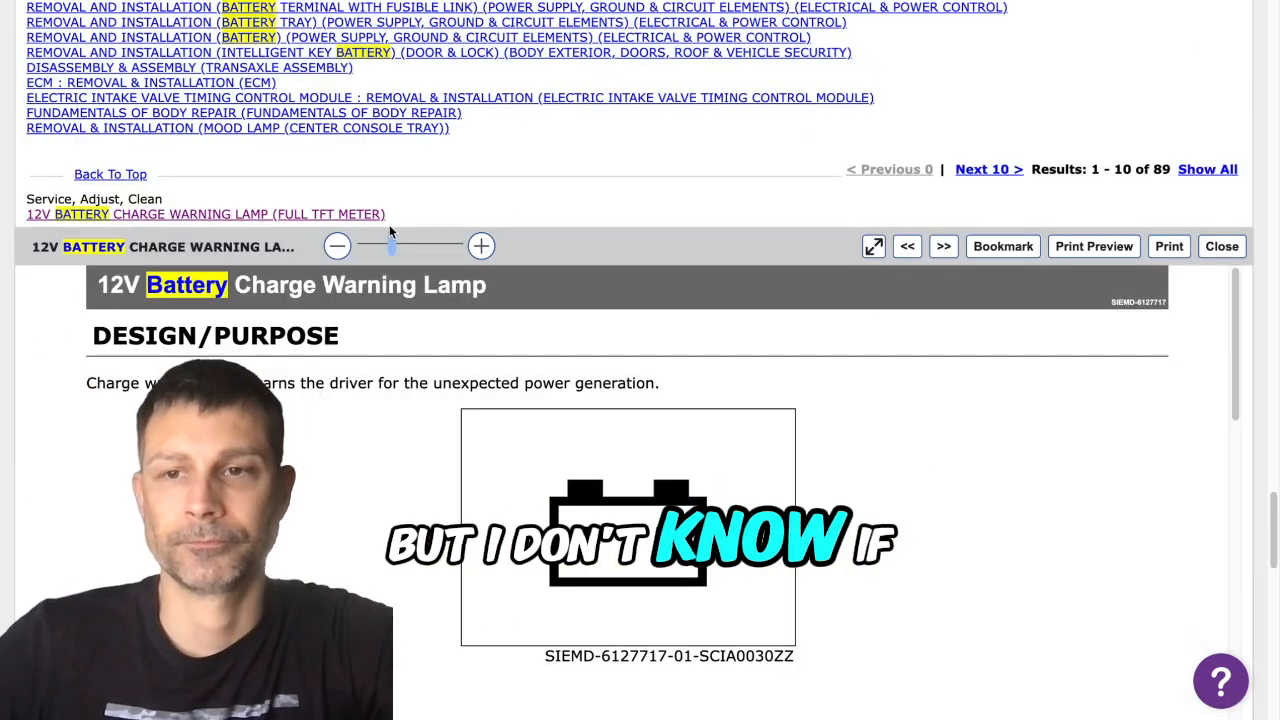
scroll(1014, 178, "up", 2)
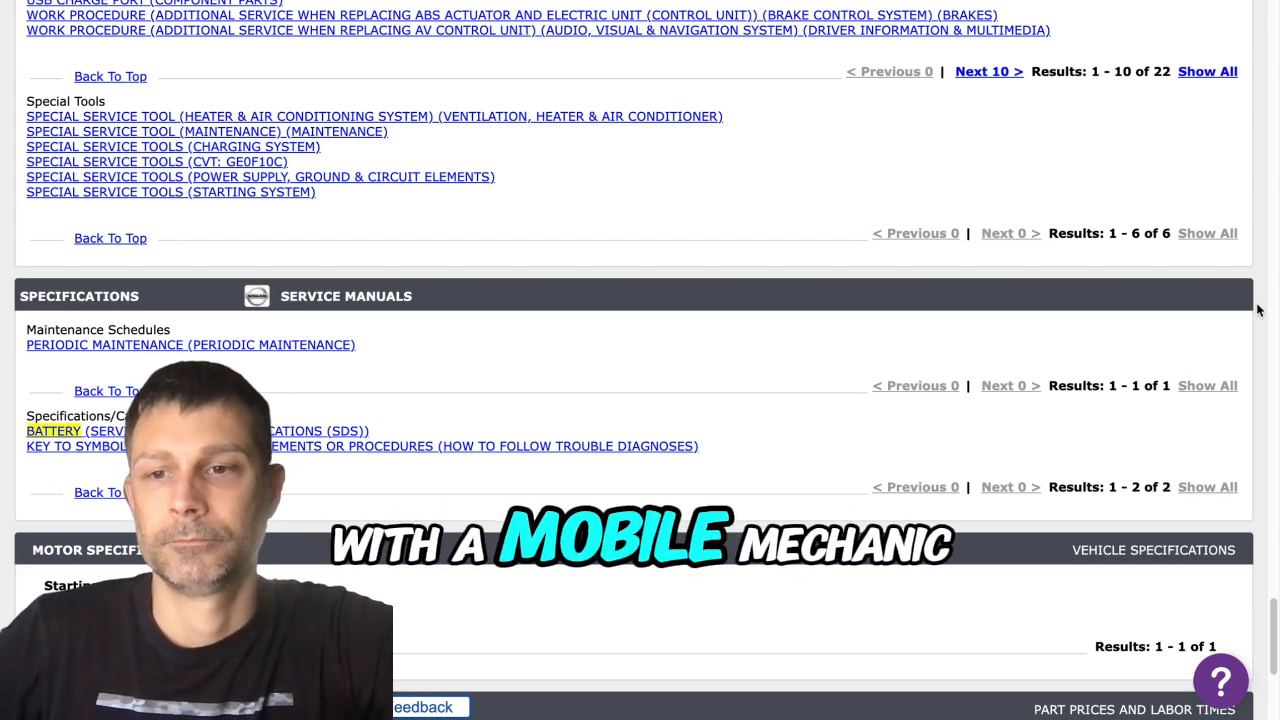
scroll(1258, 310, "down", 1)
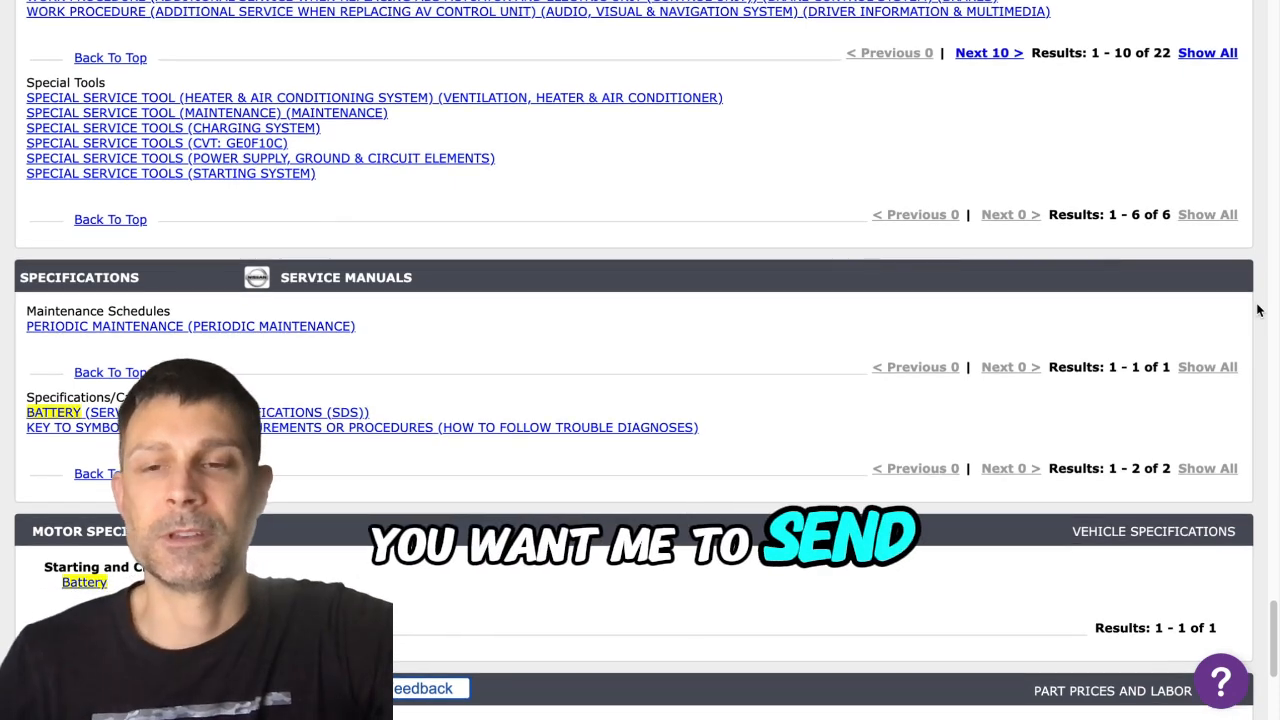
scroll(1258, 310, "down", 2)
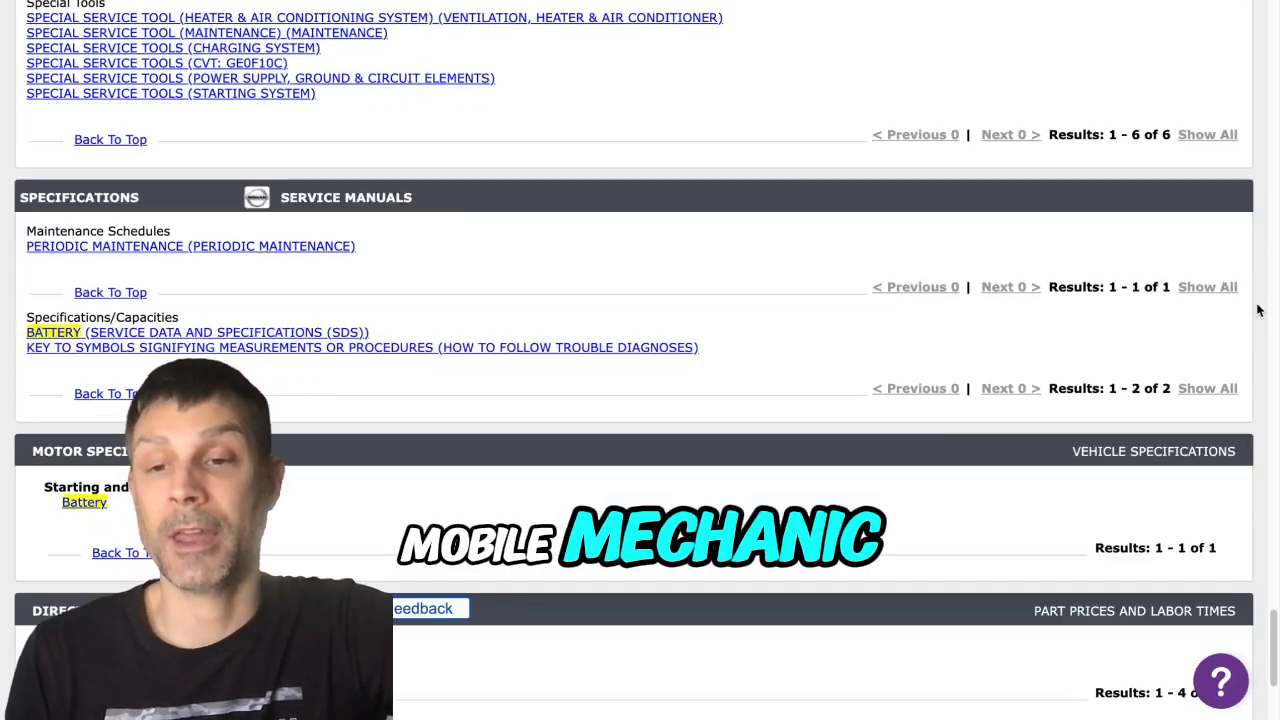
scroll(1258, 310, "down", 1)
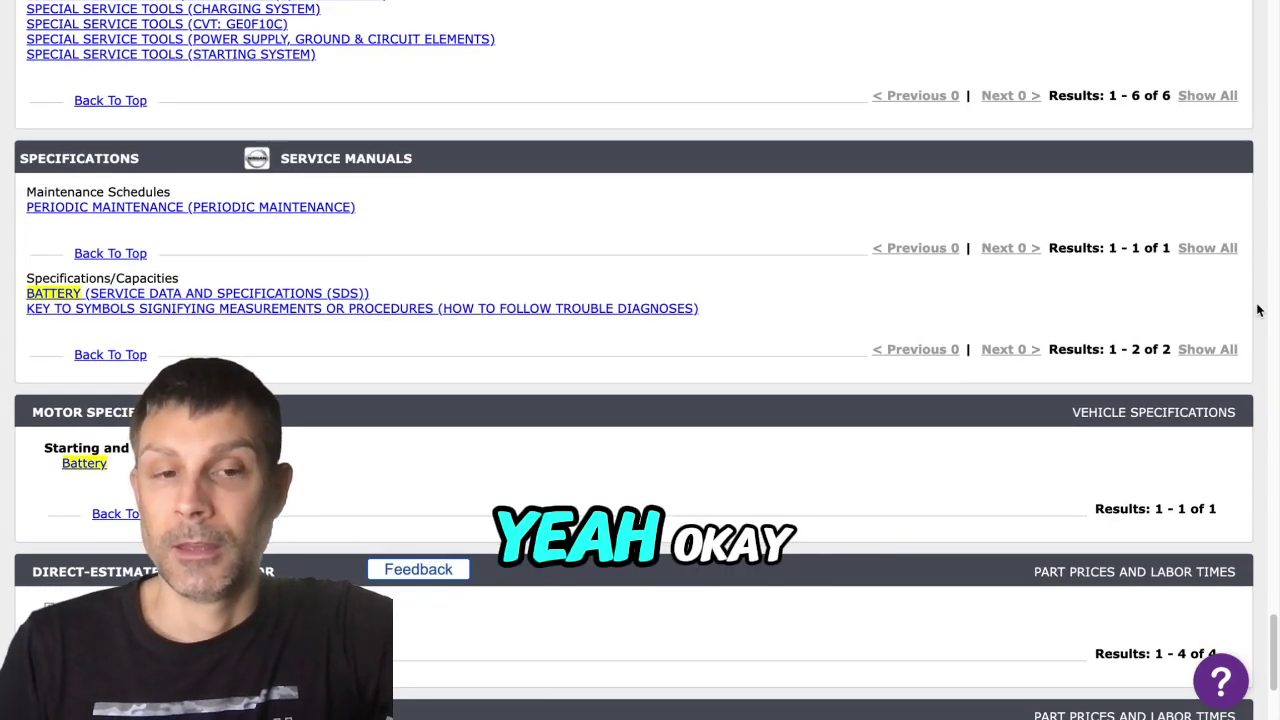
scroll(1258, 310, "down", 2)
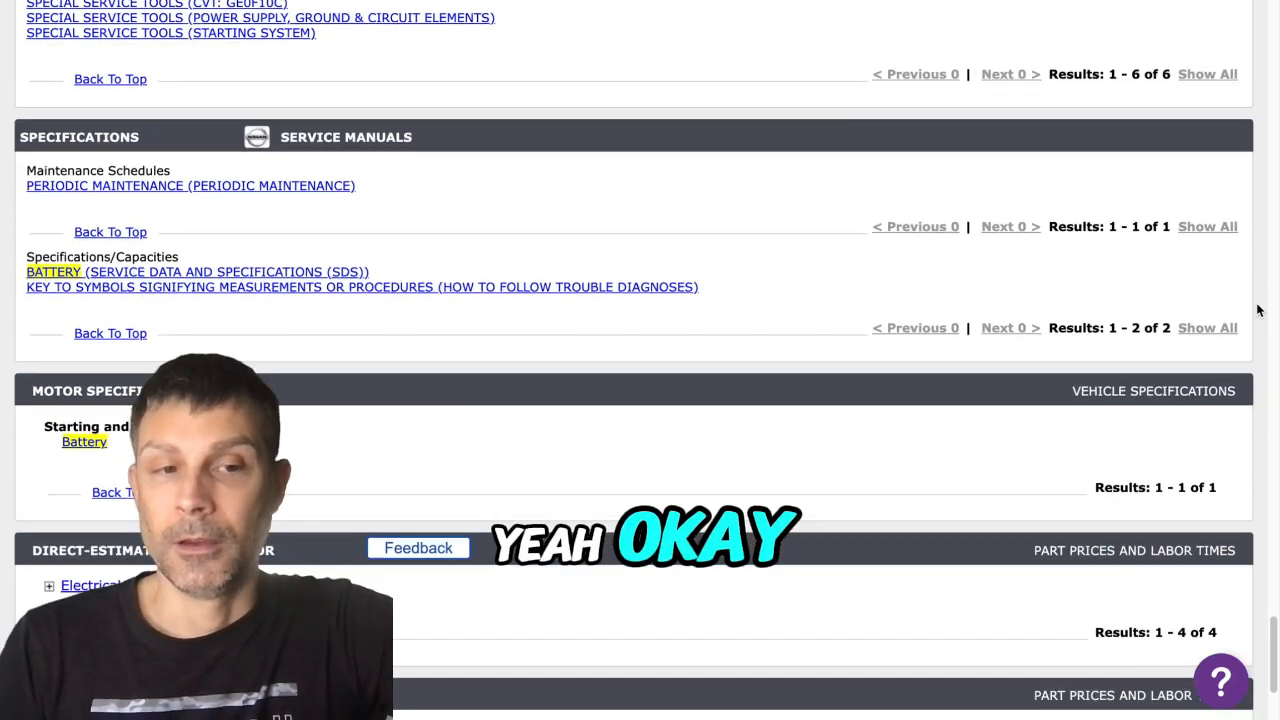
scroll(1258, 310, "down", 2)
scroll(1258, 310, "down", 1)
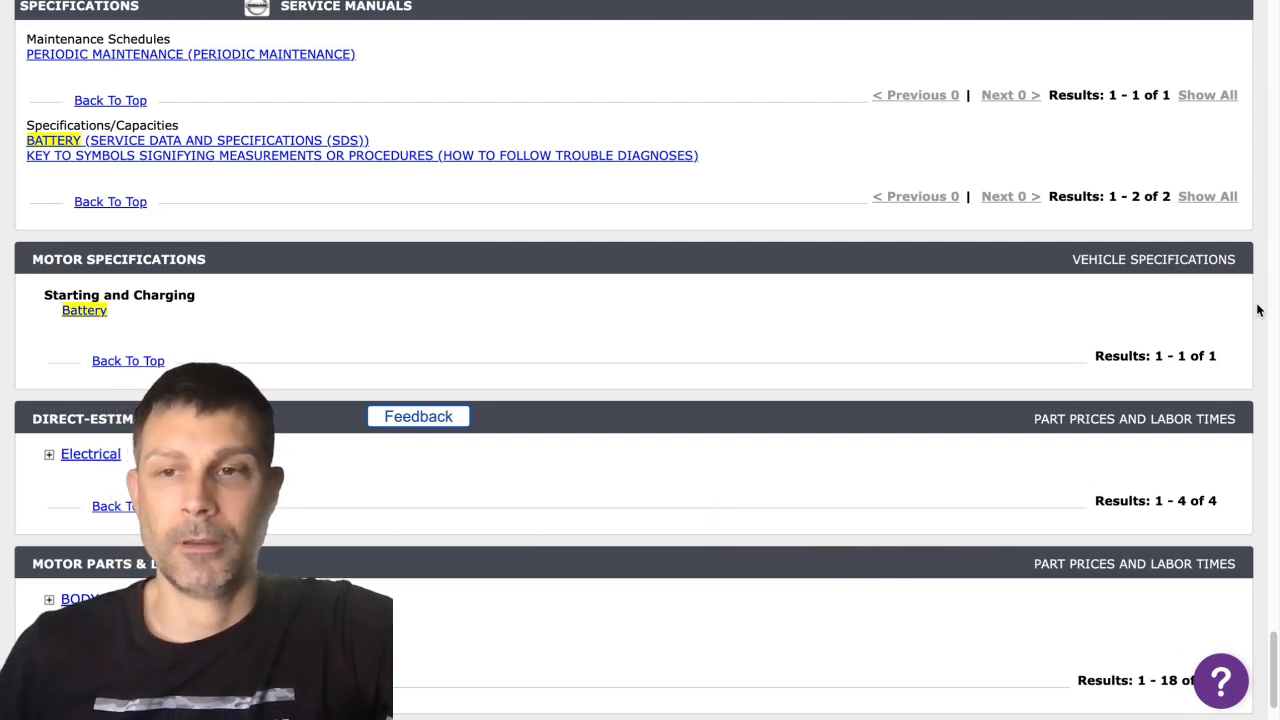
scroll(544, 302, "down", 1)
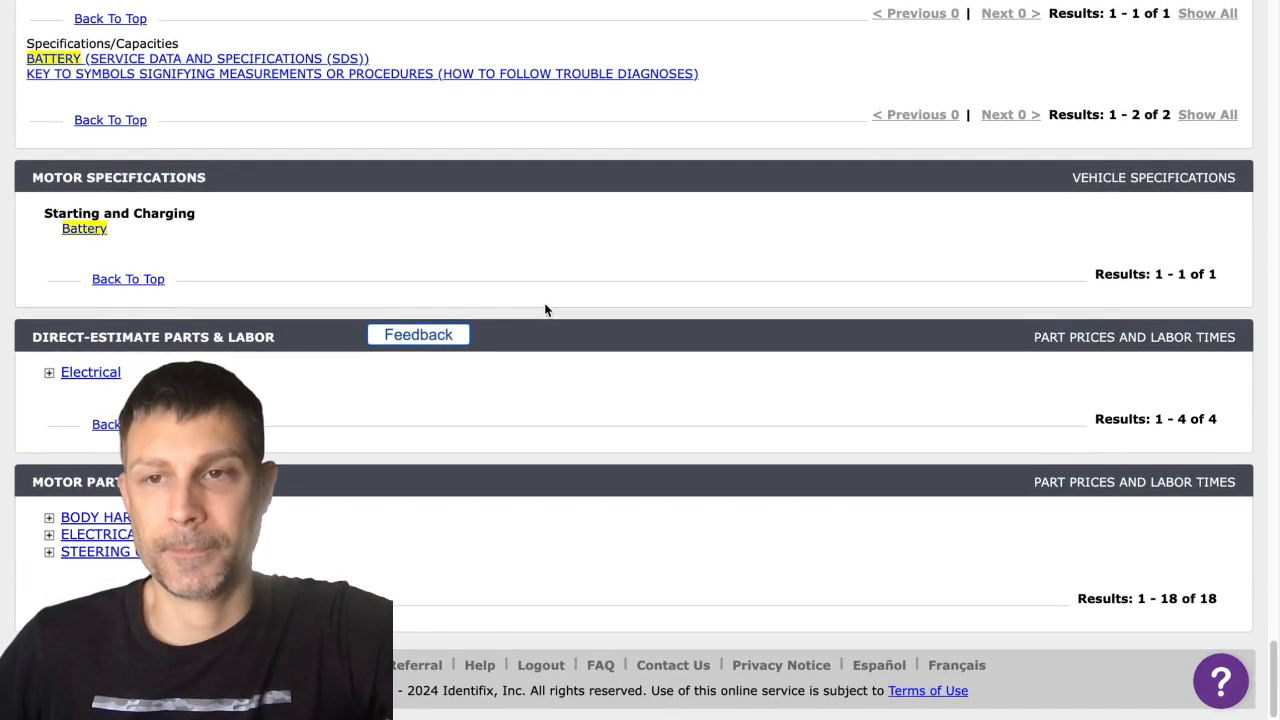